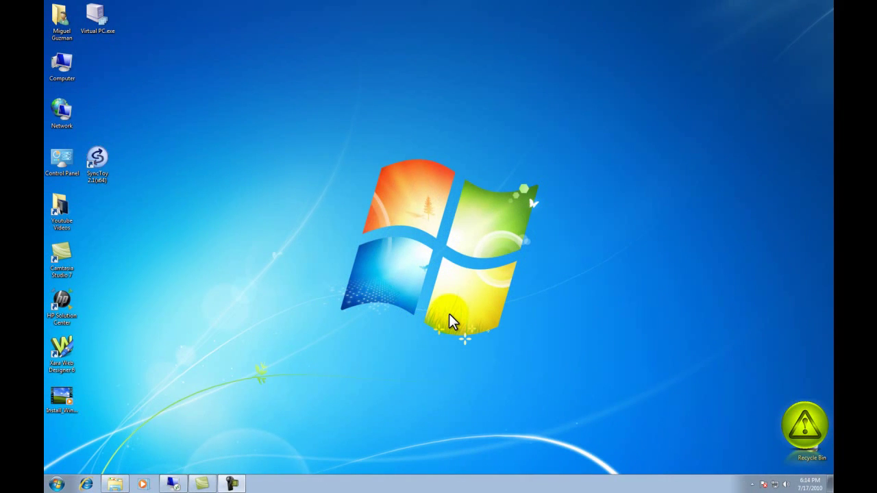
Step: Launch Virtual PC and start the New Virtual Machine Wizard with 'Create a virtual machine'
double_click(100, 20)
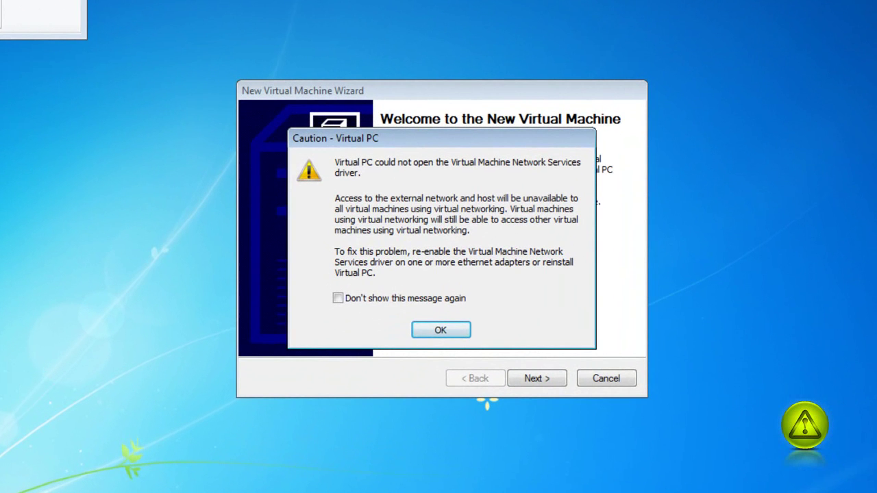
left_click(433, 332)
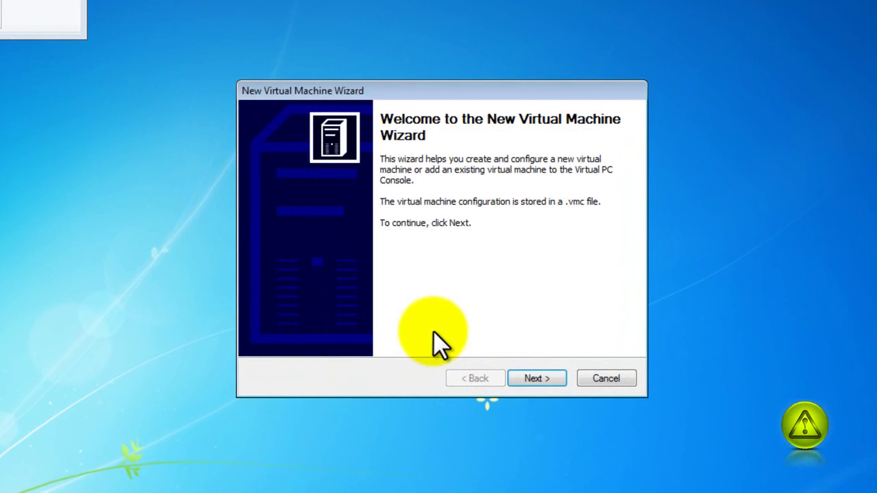
left_click(545, 381)
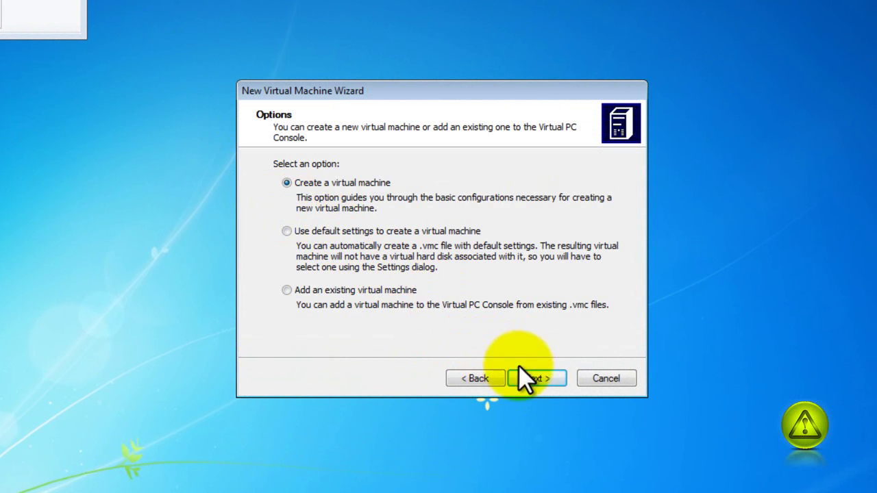
left_click(536, 377)
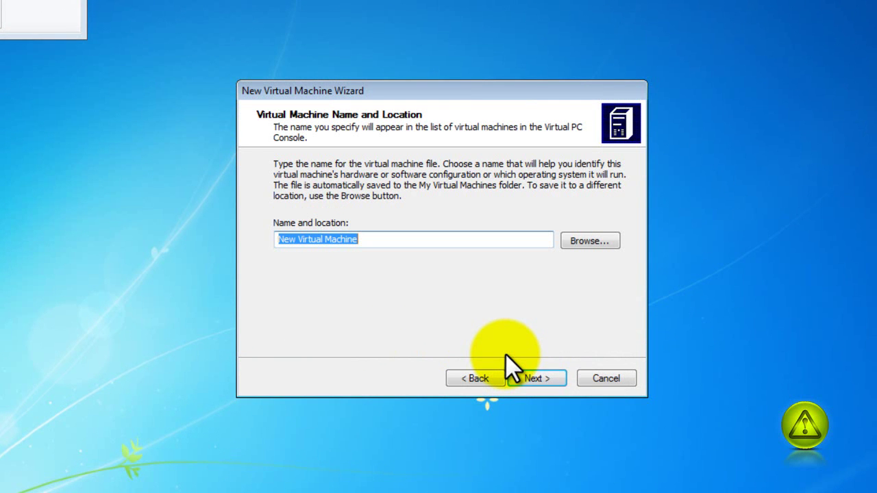
Step: Name the new virtual machine 'Windows XP'
key("BackSpace")
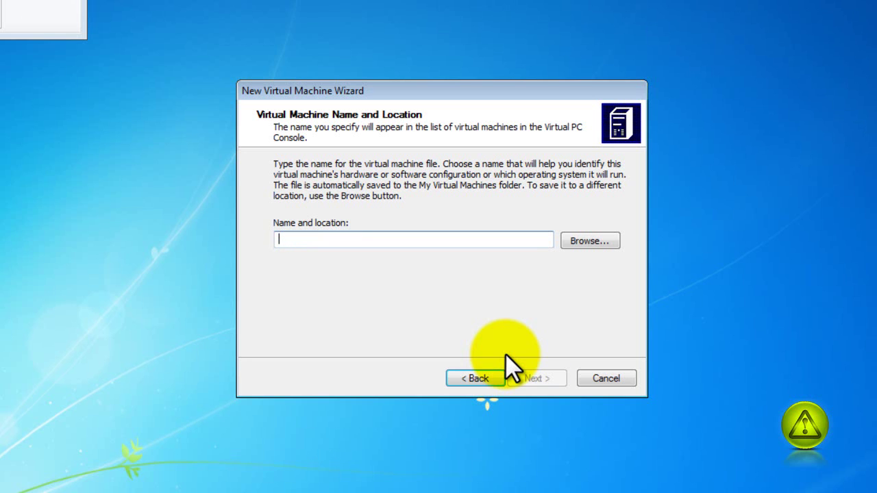
type("V")
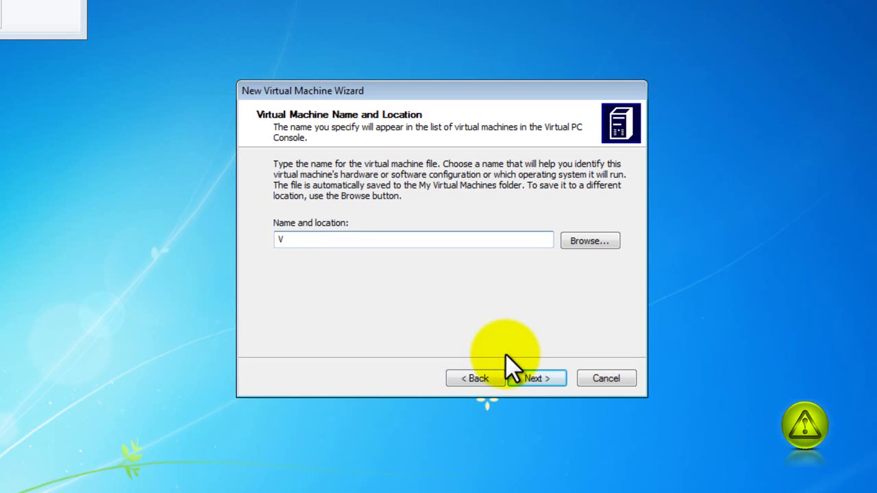
key("BackSpace")
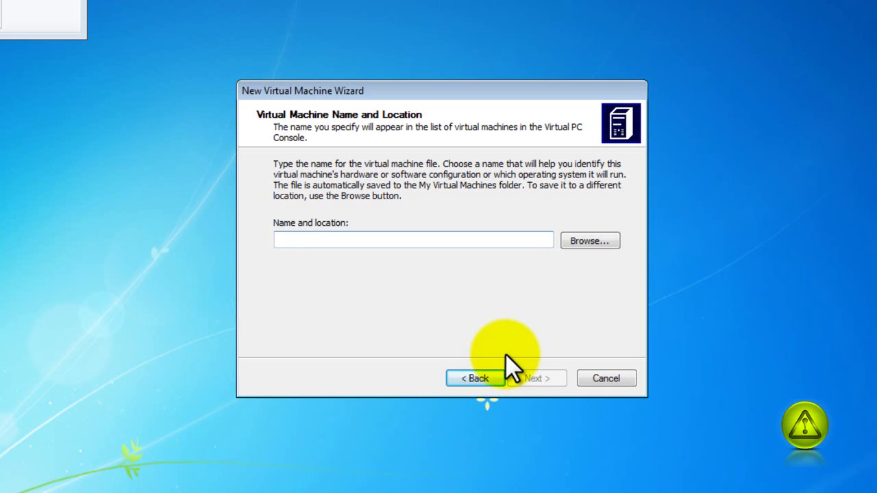
type("Windows XP")
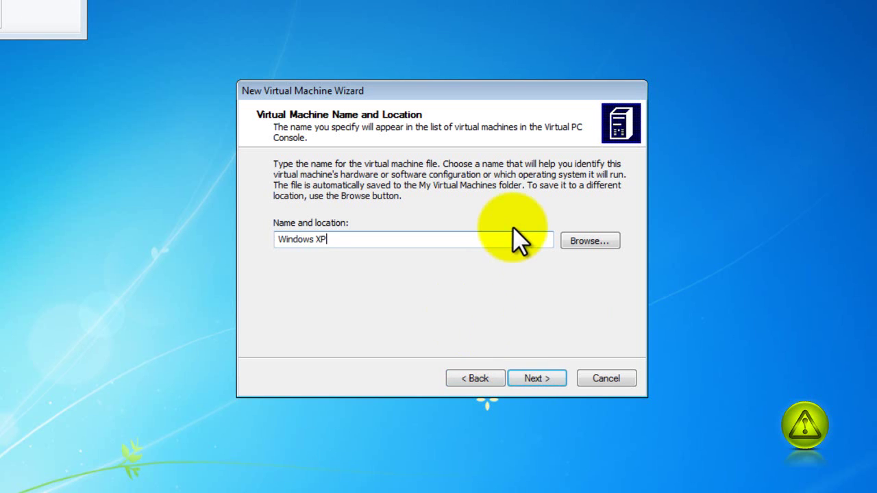
Step: Compare the Windows 2000 and Windows 98 defaults, then select Windows XP as the guest OS
left_click(541, 380)
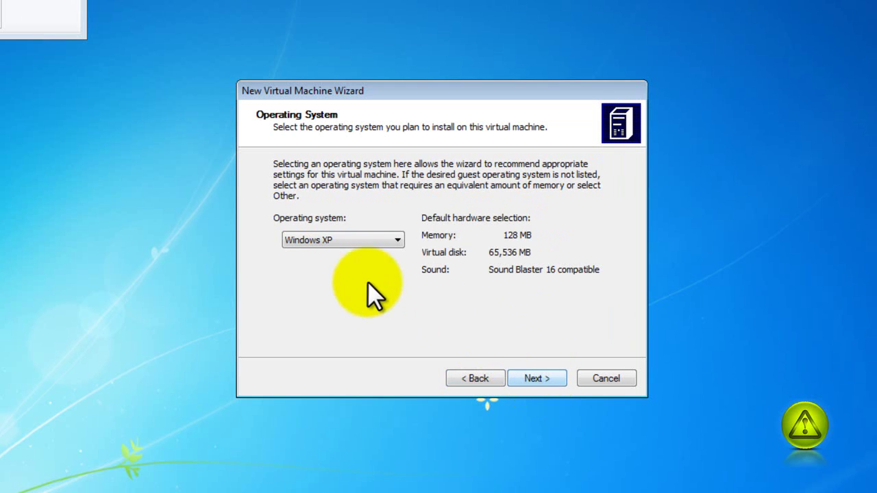
left_click(397, 239)
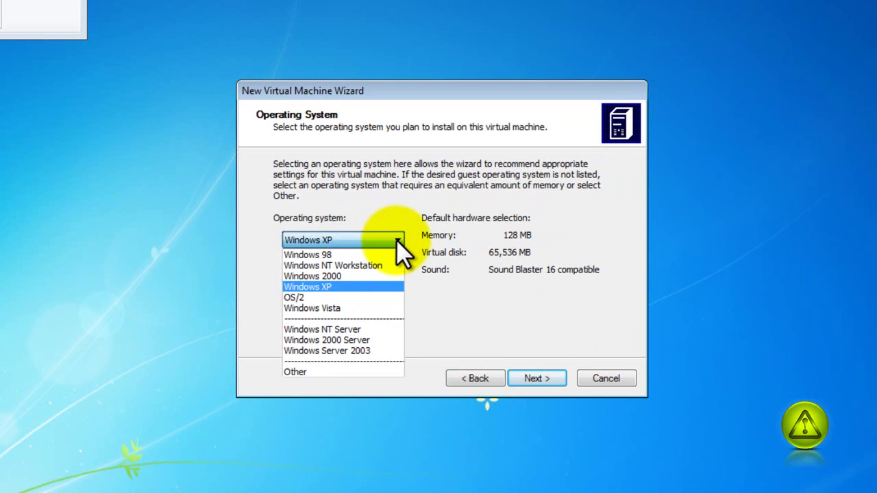
left_click(372, 276)
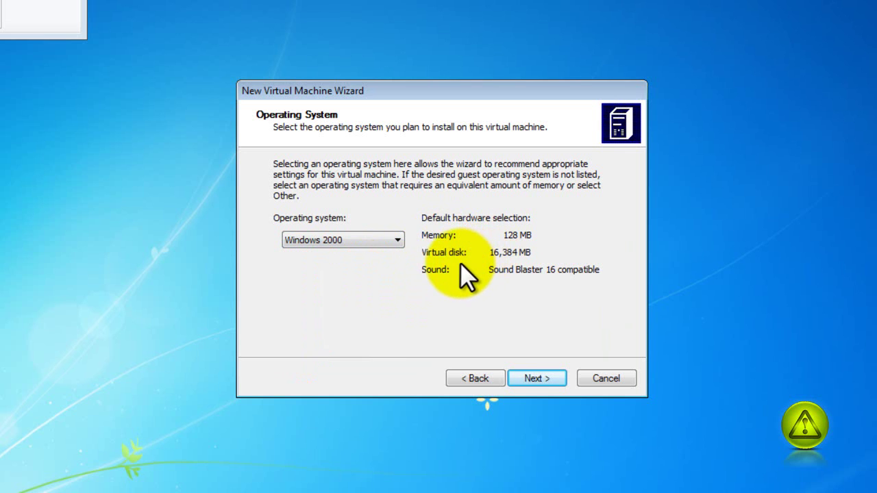
left_click(374, 239)
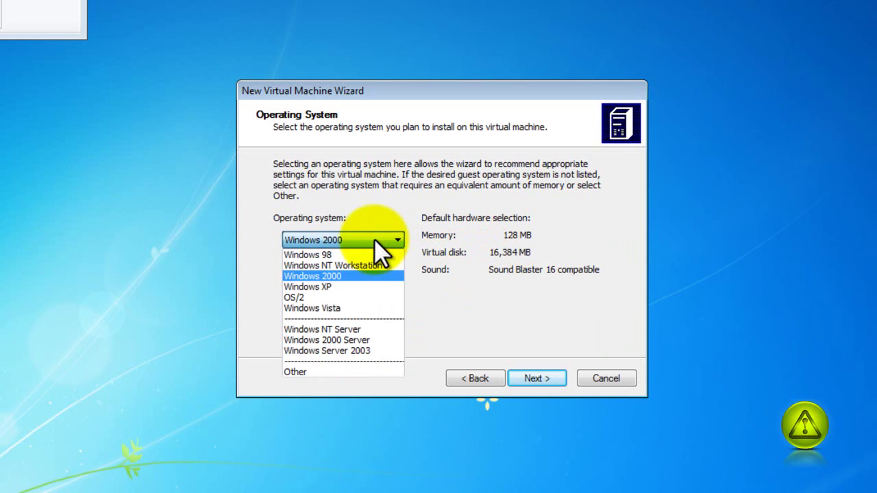
left_click(369, 255)
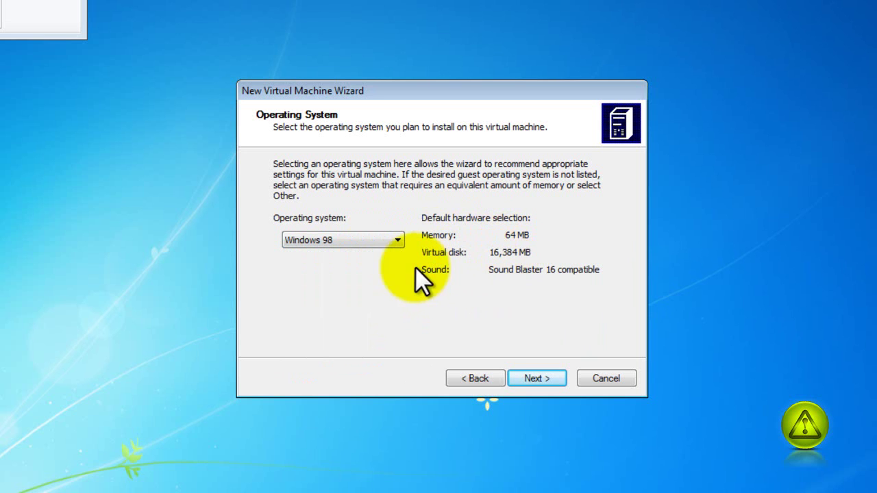
left_click(397, 239)
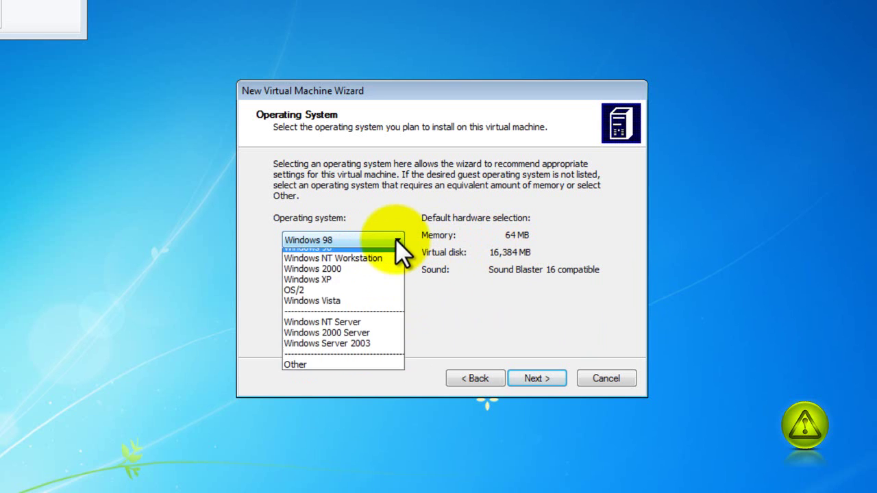
left_click(362, 286)
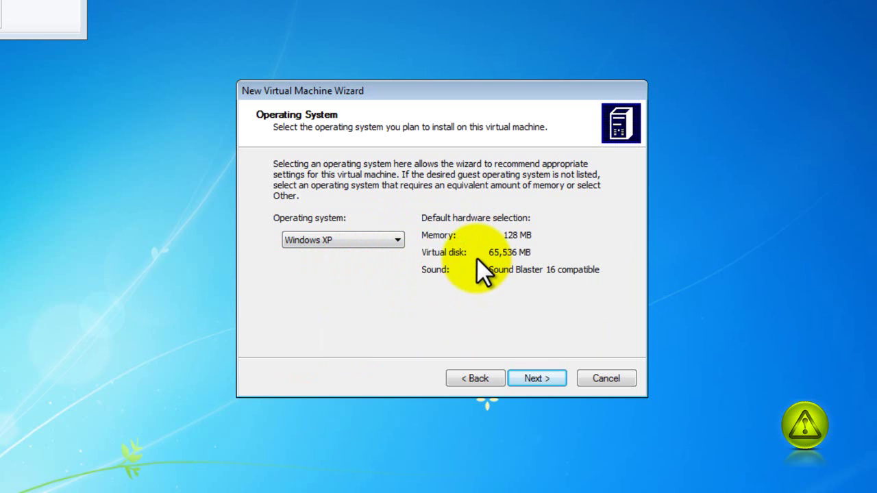
Step: Choose to adjust the RAM manually and enter 128 MB of memory
left_click(536, 377)
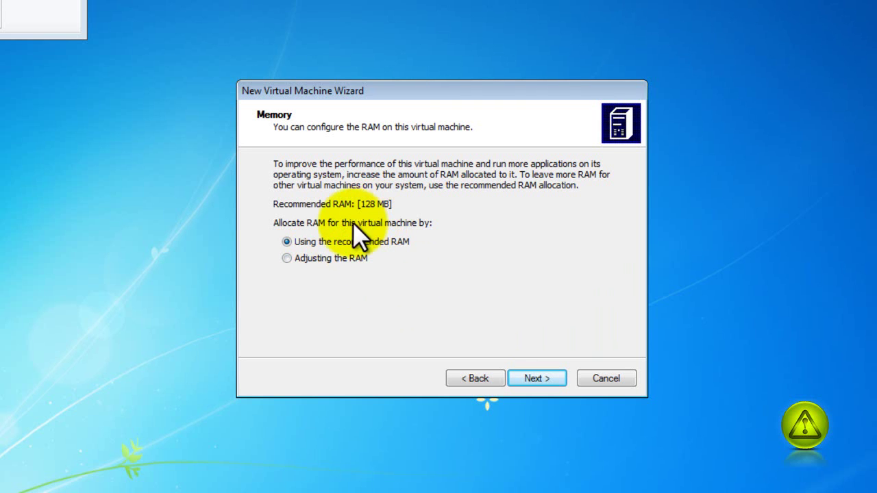
left_click(288, 257)
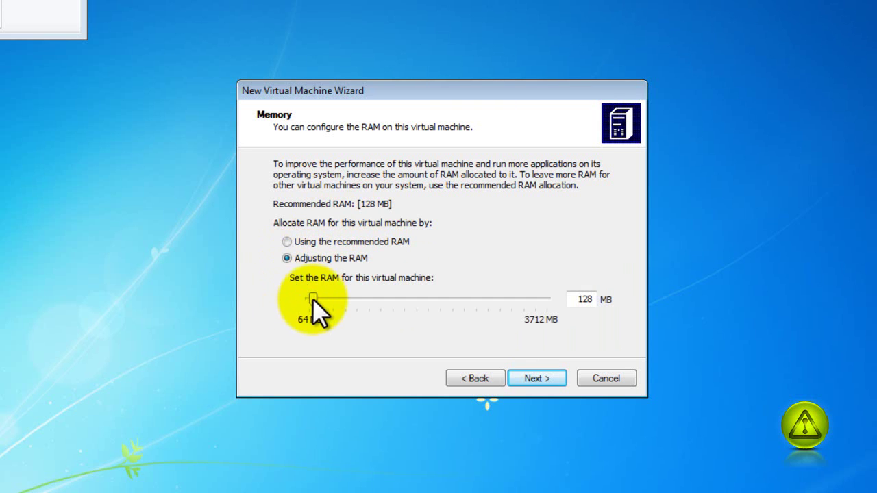
left_click_drag(316, 299, 364, 301)
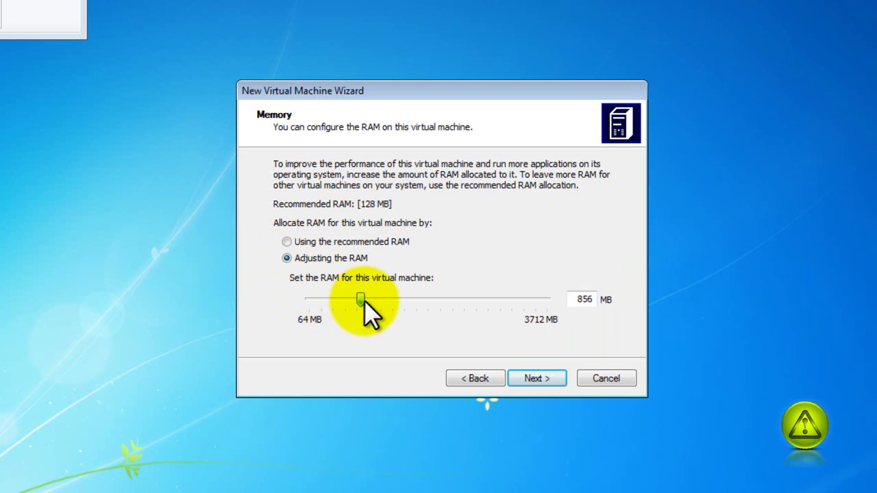
double_click(581, 301)
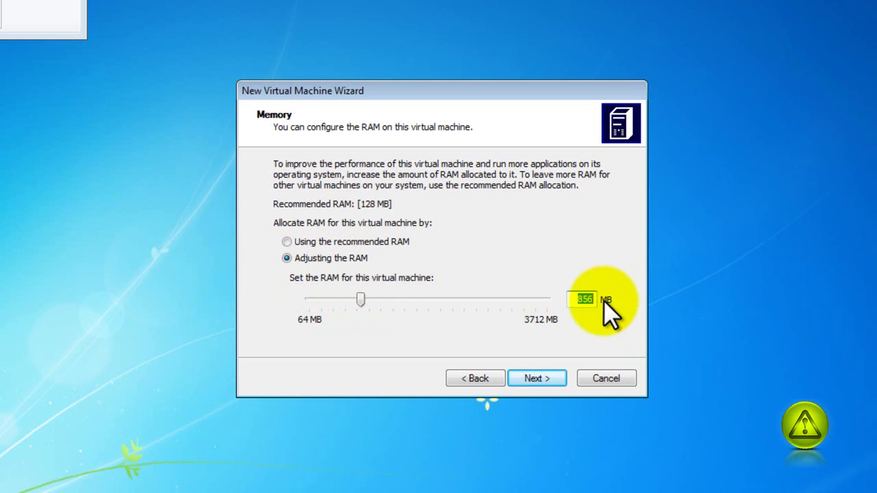
type("128")
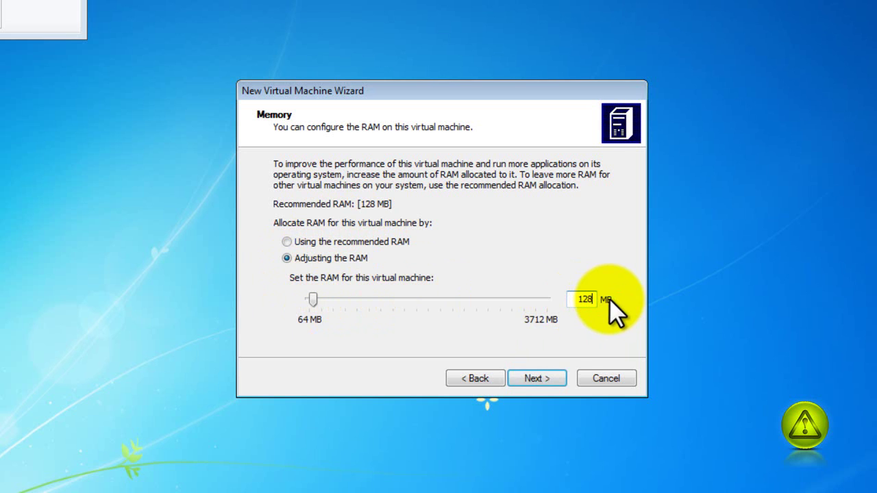
Step: Create a new virtual hard disk at the default path and advance to the wizard summary
left_click(549, 381)
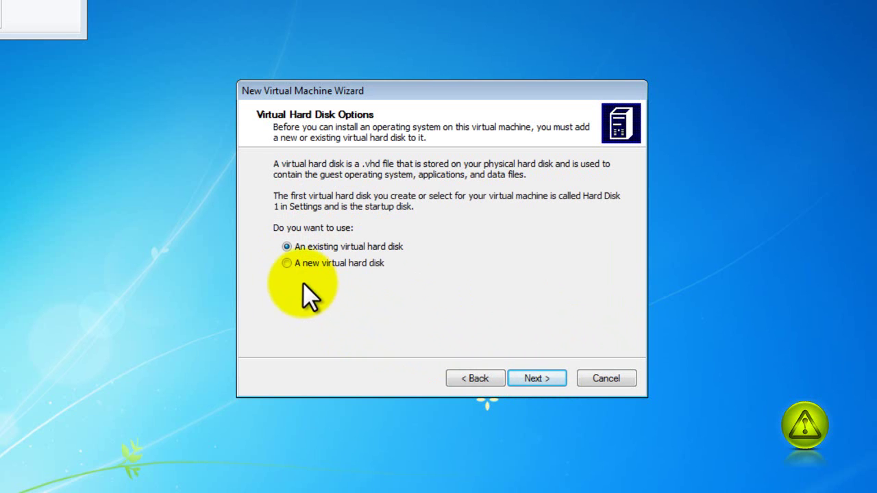
left_click(288, 263)
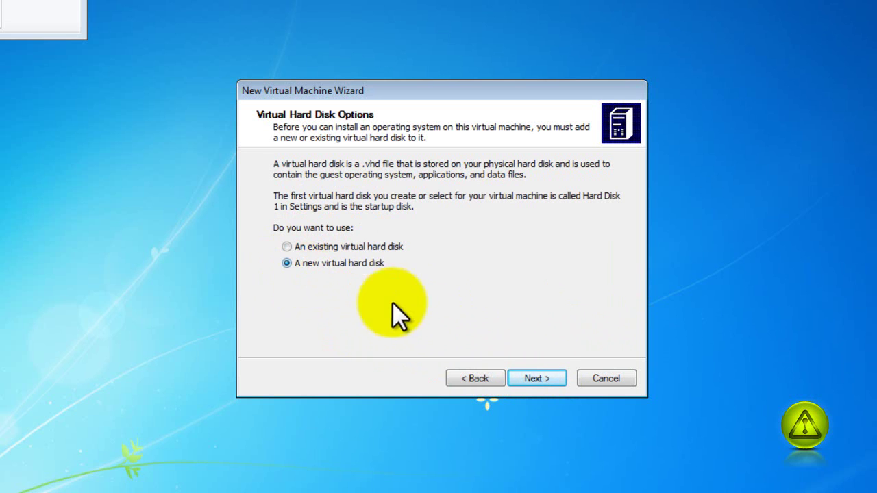
left_click(546, 383)
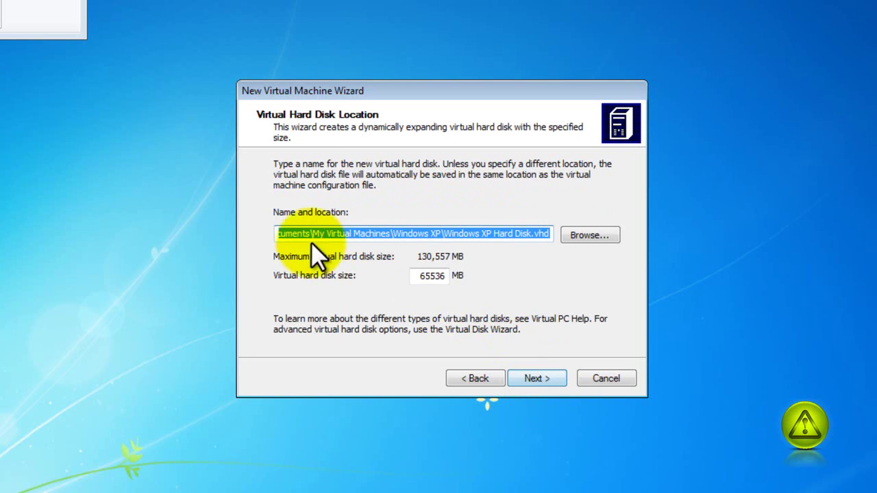
left_click(294, 234)
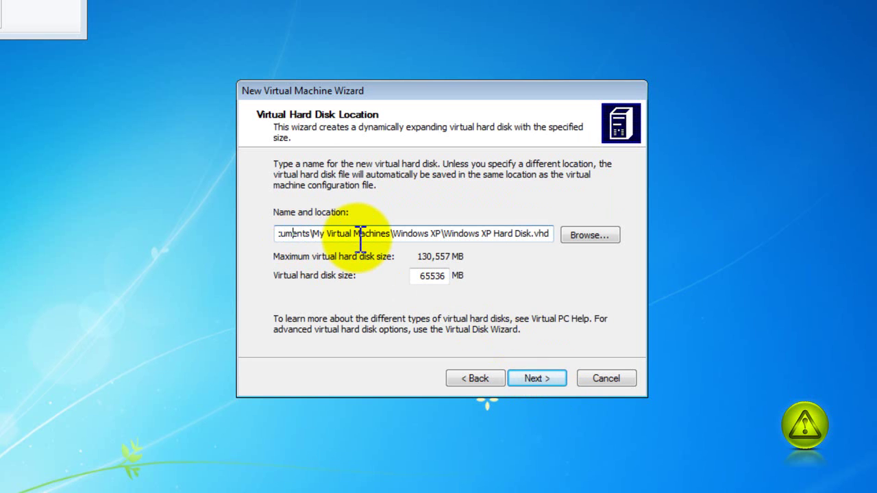
key("Left")
key("Left")
key("Left")
key("Left")
key("Left")
key("Left")
key("Left")
key("Left")
key("Left")
key("Left")
key("Left")
key("Left")
key("Left")
key("Left")
key("Left")
key("Left")
key("Left")
key("Left")
key("Left")
key("Left")
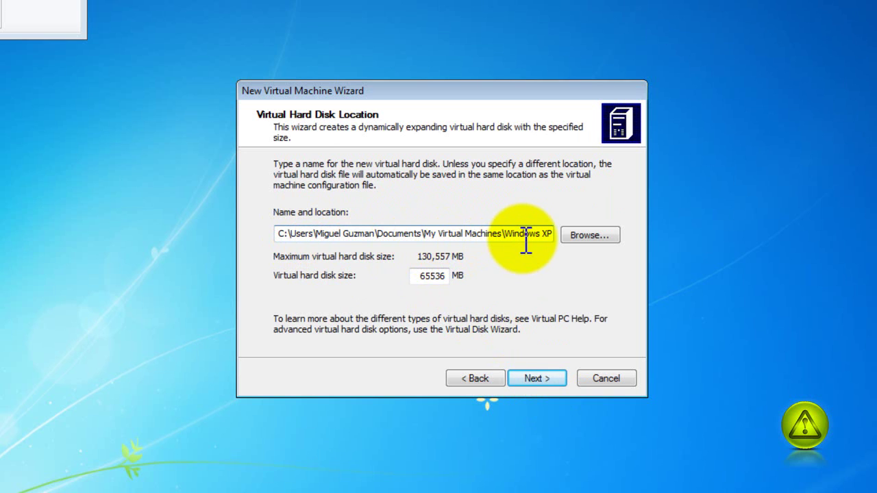
left_click(537, 382)
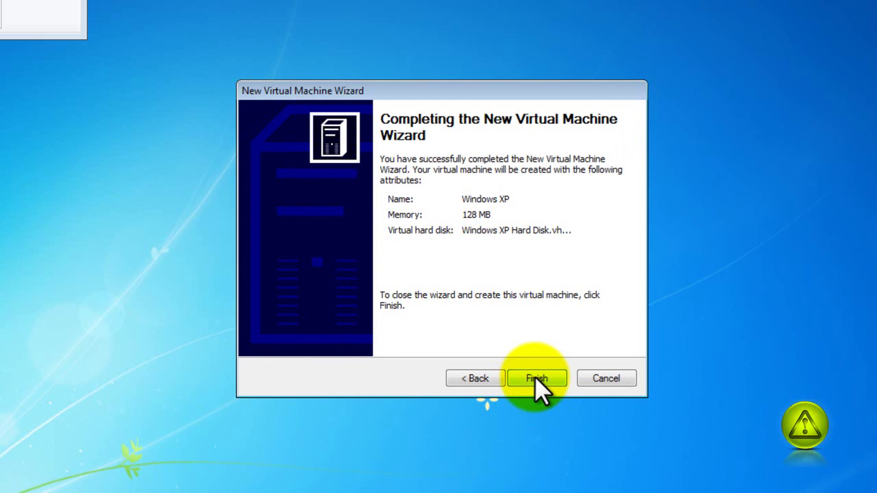
Step: Finish the wizard and attach the host's physical drive F: as the VM's CD drive
left_click(536, 381)
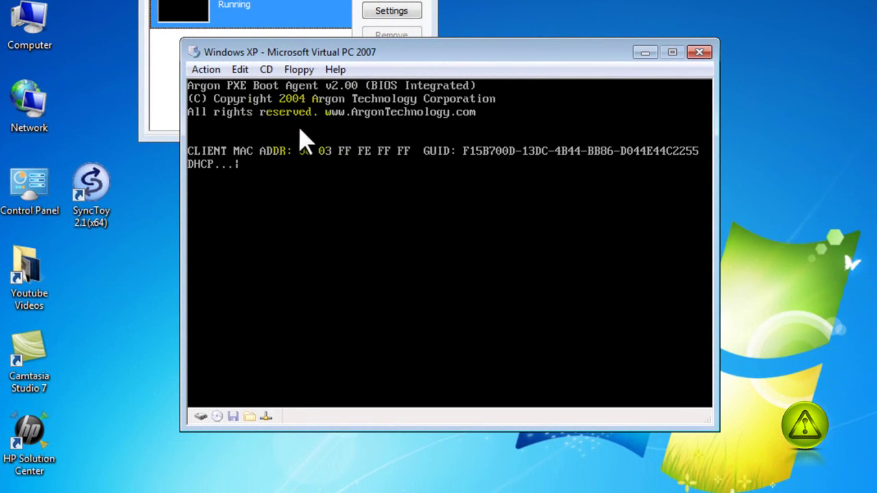
left_click(267, 69)
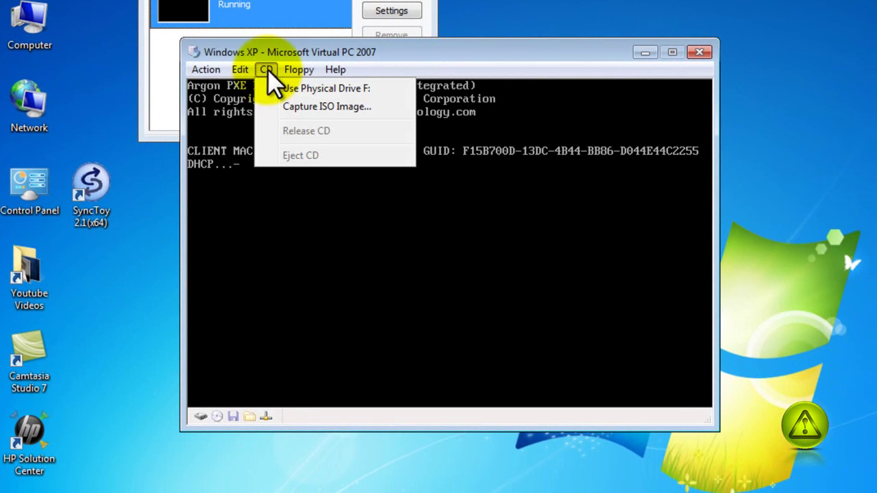
left_click(309, 90)
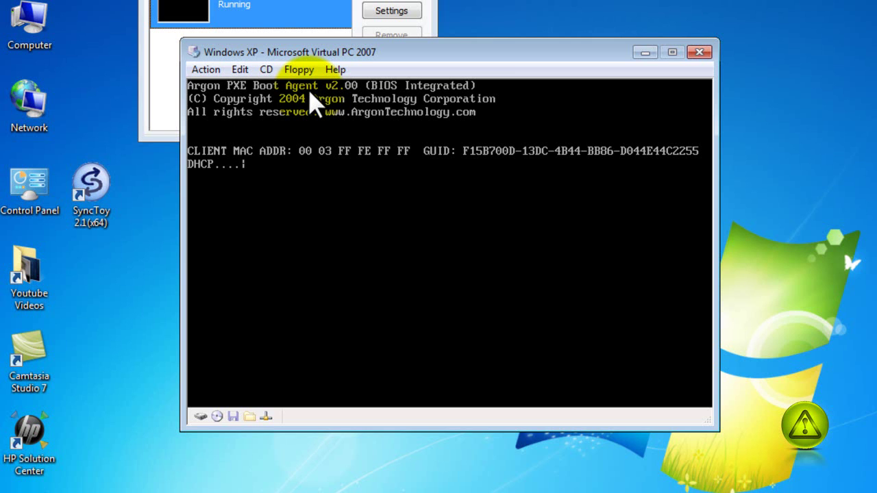
Step: Reset the virtual machine so it boots from the CD into XP Setup
left_click(206, 70)
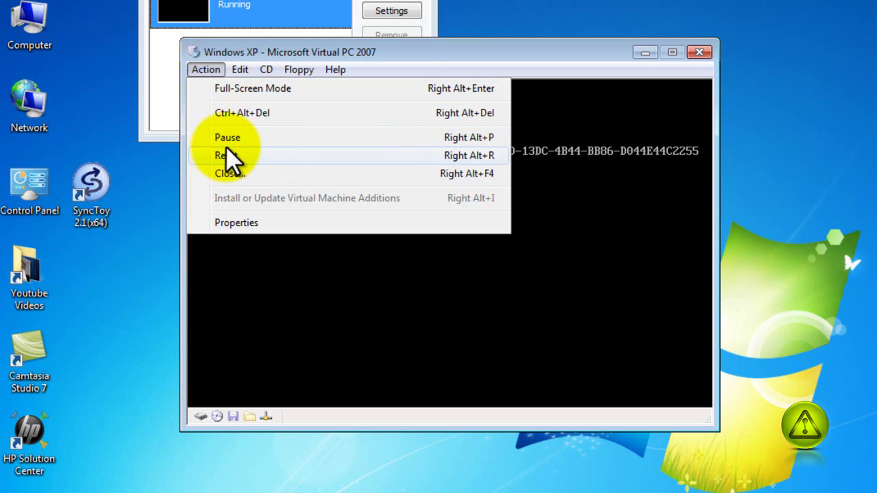
left_click(294, 156)
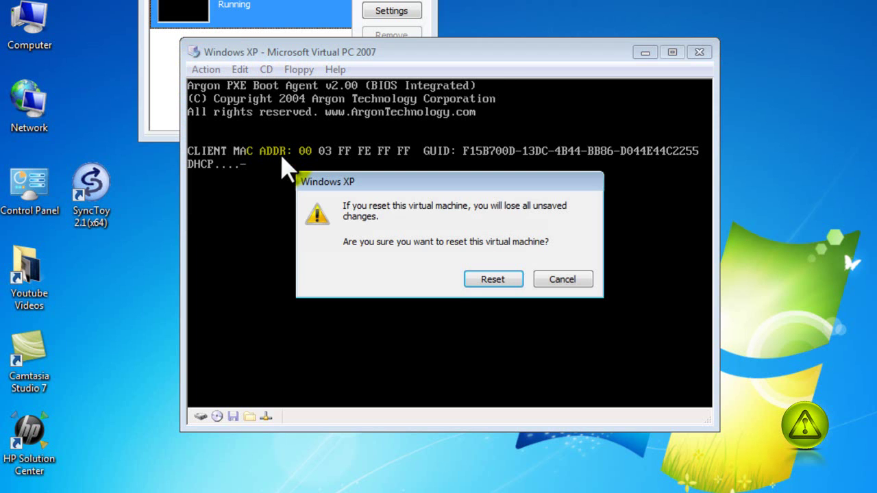
left_click(499, 280)
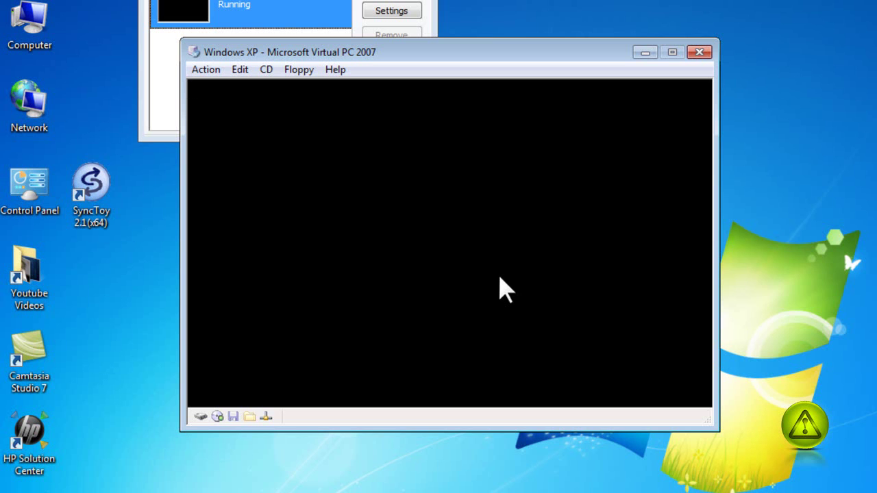
left_click(510, 264)
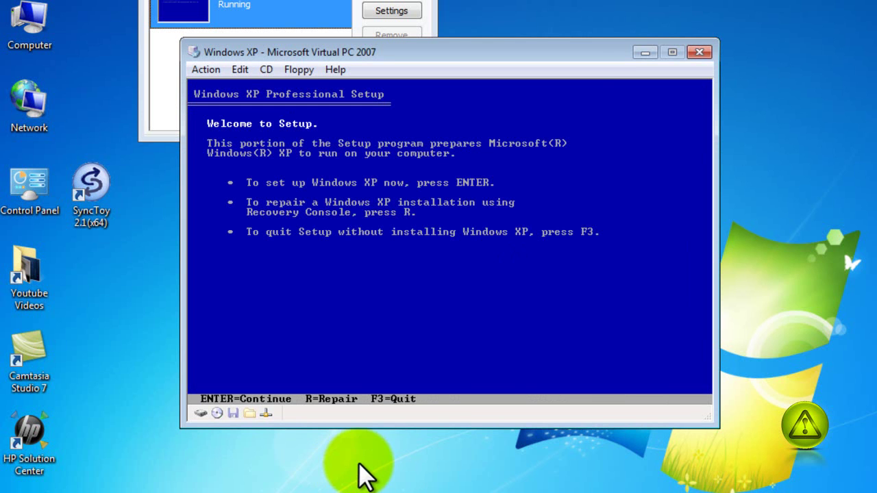
Step: Begin Windows XP Setup and accept the license agreement with F8
key("Return")
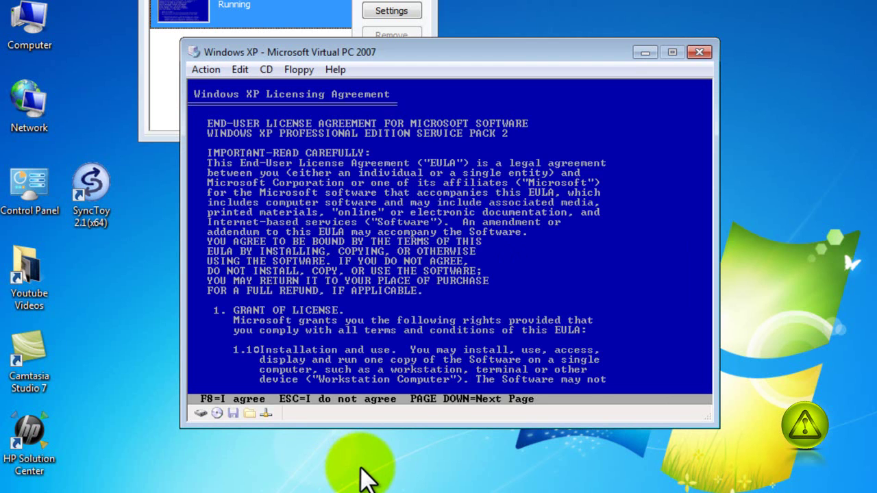
key("F8")
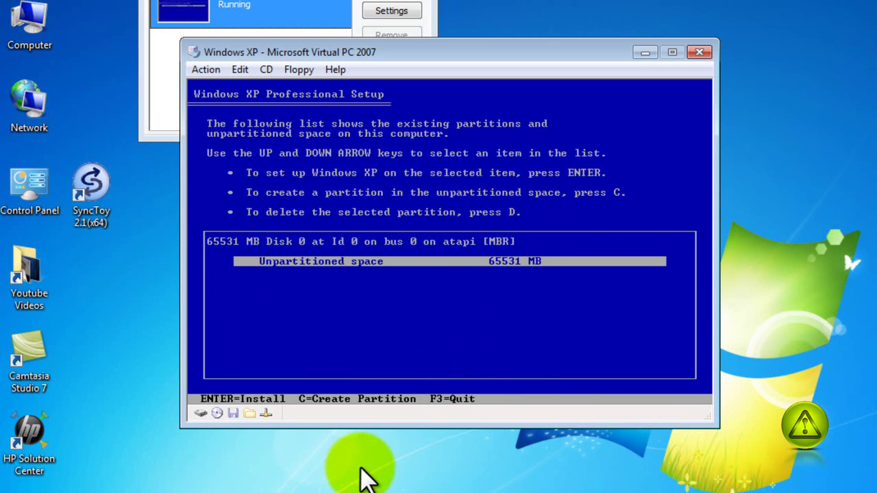
Step: Install onto the 65531 MB unpartitioned space using a quick NTFS format
key("Return")
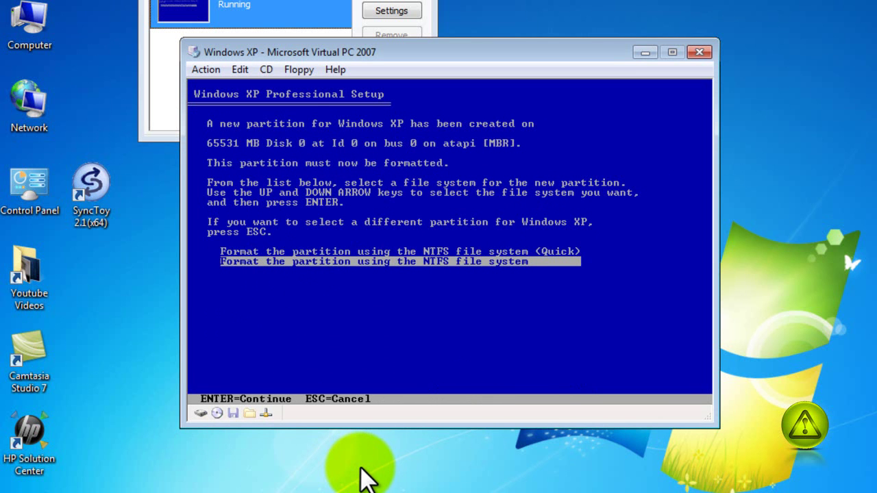
key("Up")
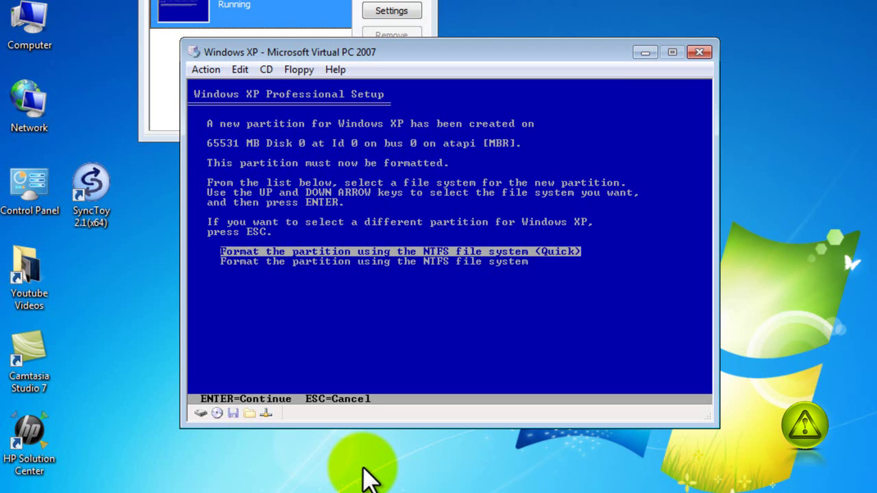
key("Return")
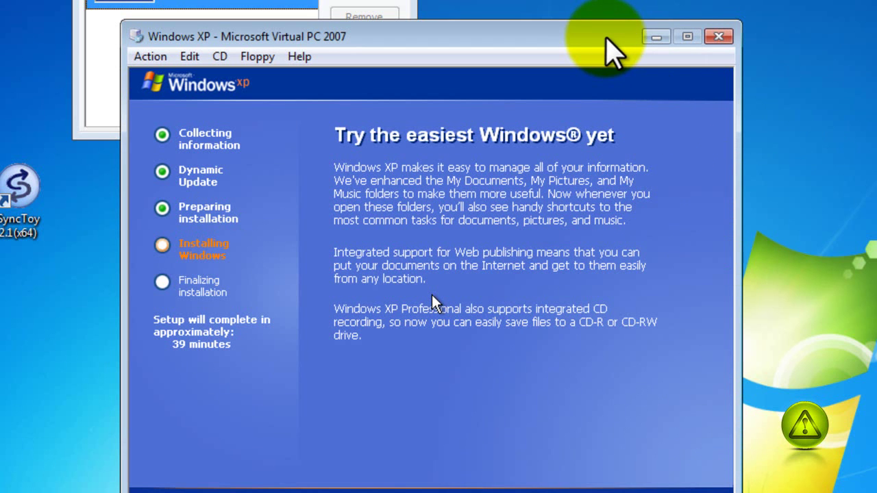
Step: Move the virtual machine window aside while Setup copies files and reboots
left_click_drag(606, 40, 821, 105)
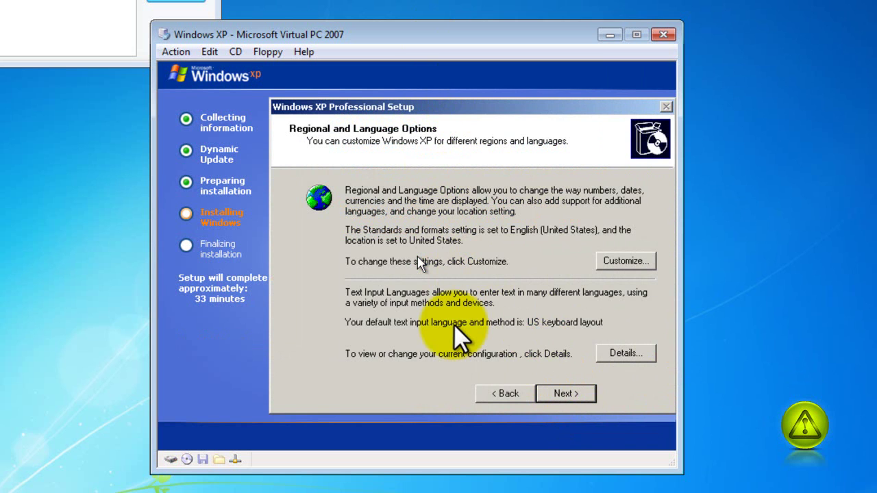
Step: Keep the default regional settings and enter the owner's name in the Name field
left_click(569, 395)
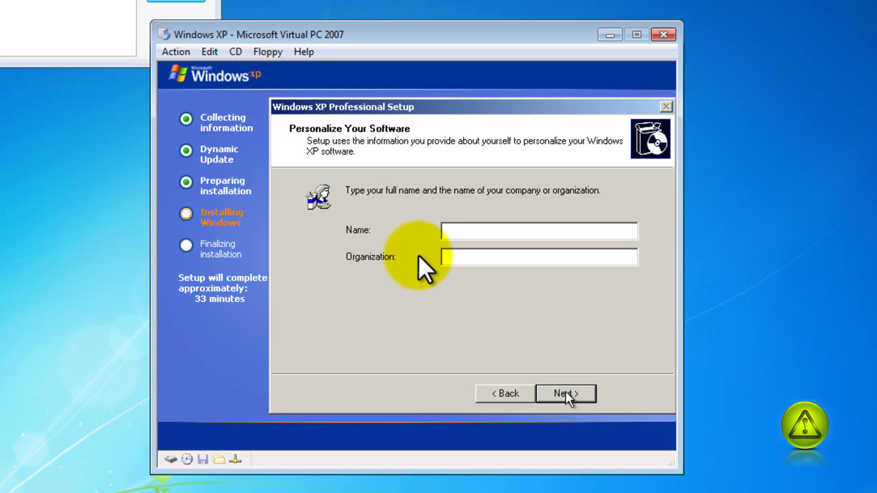
type("A")
type("voide")
type("os")
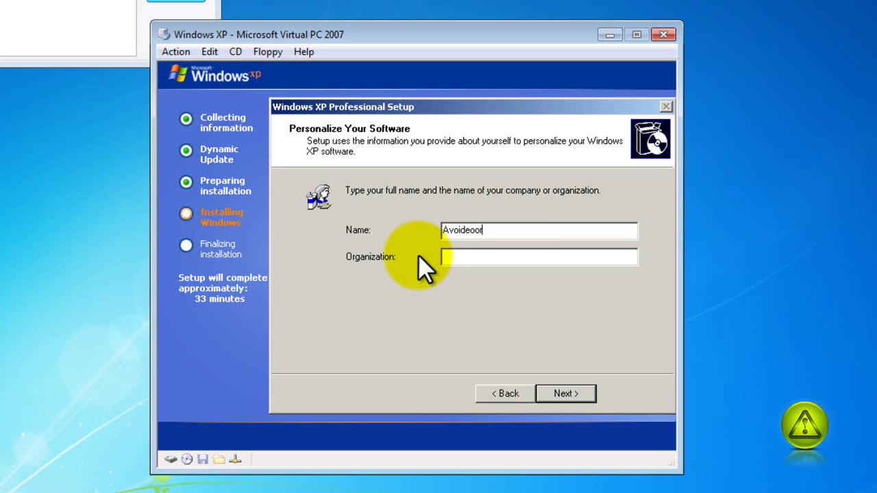
key("BackSpace")
key("BackSpace")
type("rrors-1")
left_click(568, 396)
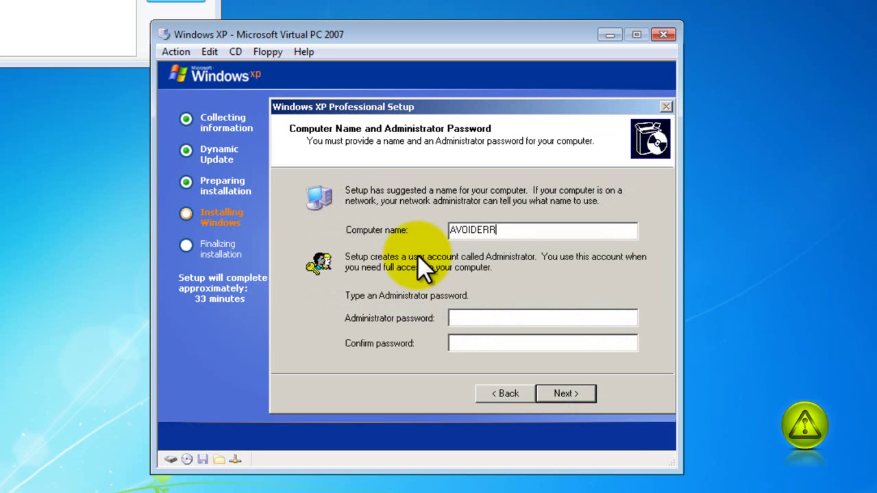
Step: Name the computer AVOIDERRORS-VM, leave the administrator password blank, and continue
type("ORS-")
type("VM")
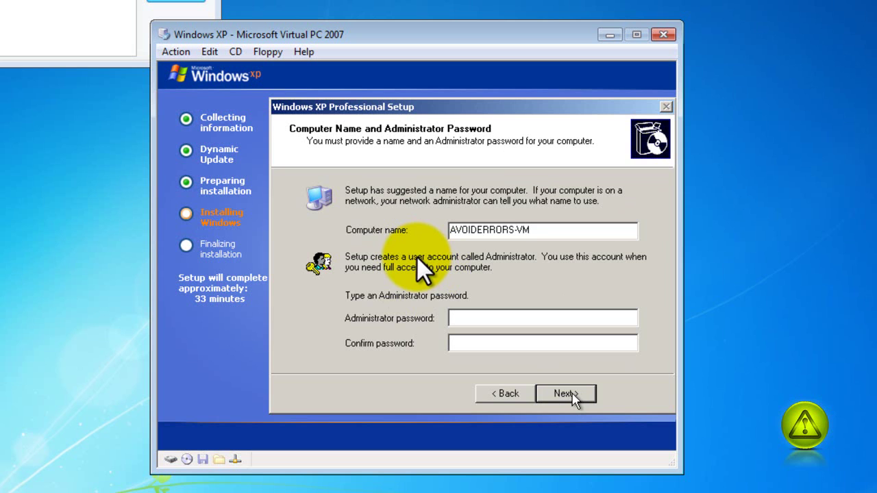
left_click(573, 395)
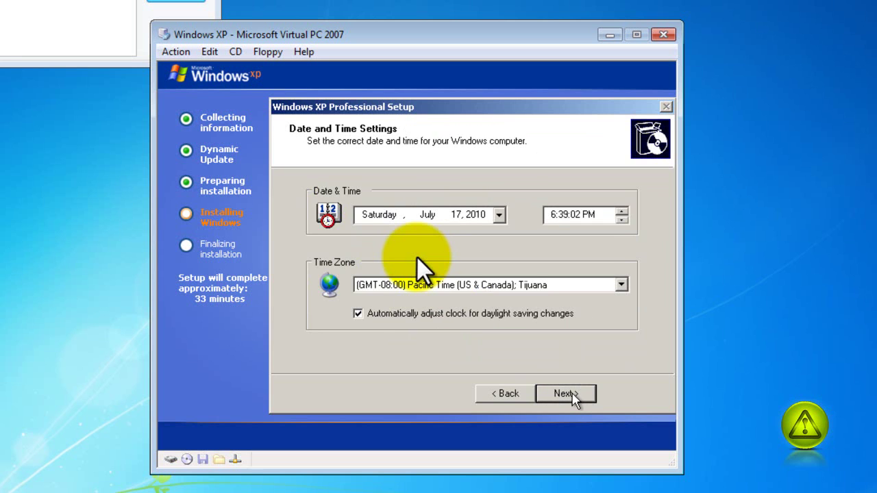
Step: Set the time zone to (GMT-05:00) Eastern Time (US & Canada) and continue
left_click(621, 286)
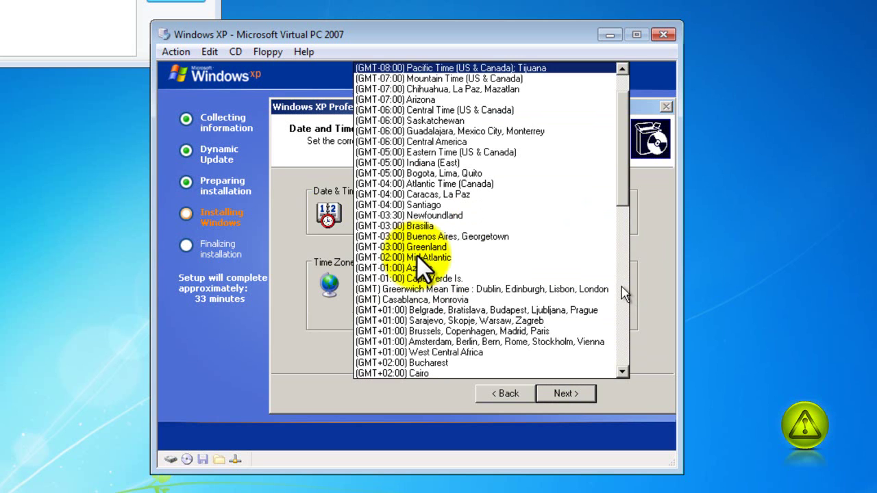
left_click(472, 152)
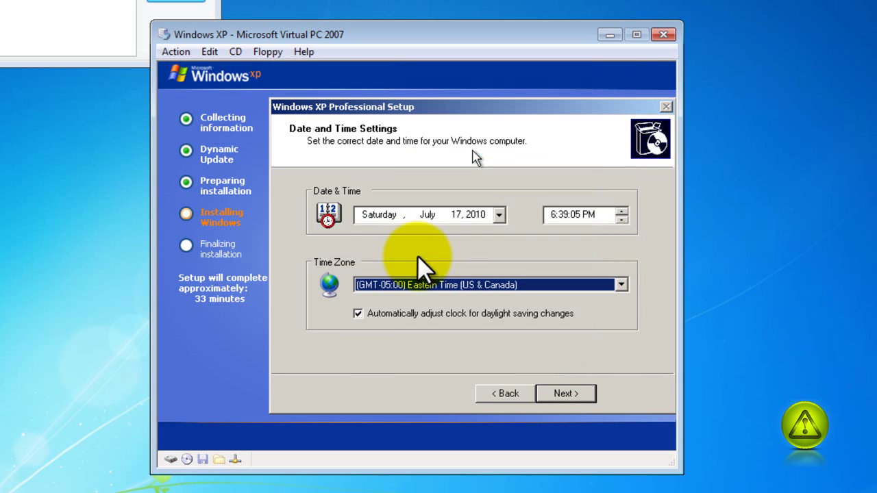
left_click(574, 395)
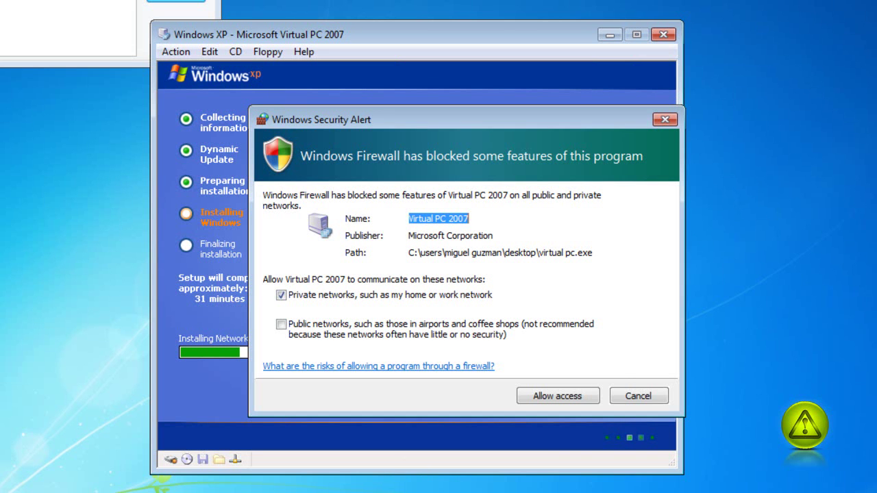
Step: Allow Virtual PC 2007 through the Windows Firewall on private networks
left_click(545, 454)
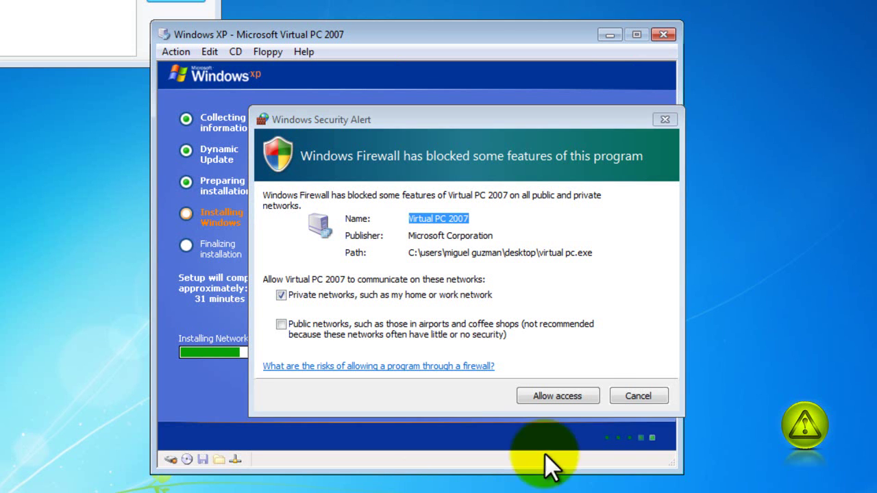
left_click(555, 396)
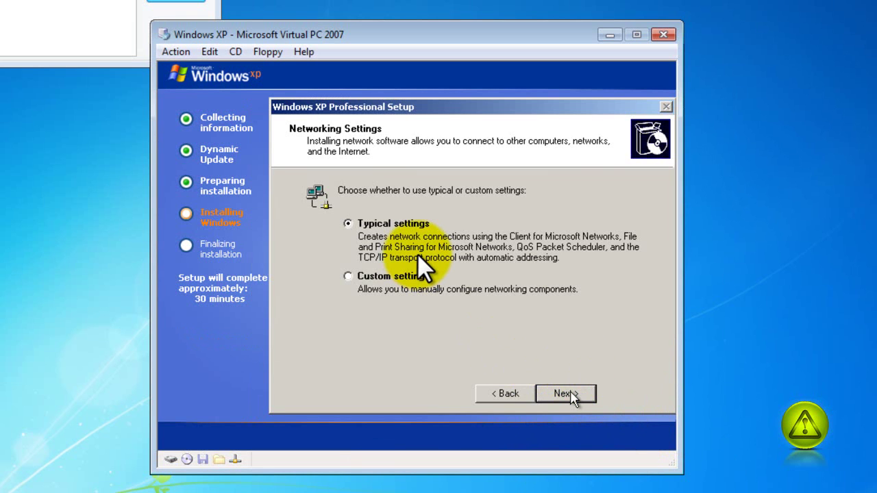
Step: Keep Typical networking settings and WORKGROUP membership so setup proceeds
left_click(572, 395)
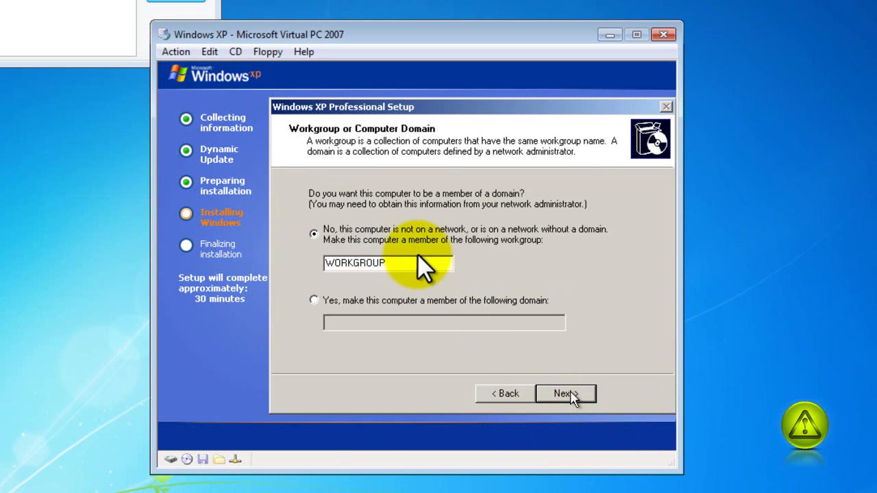
left_click(570, 391)
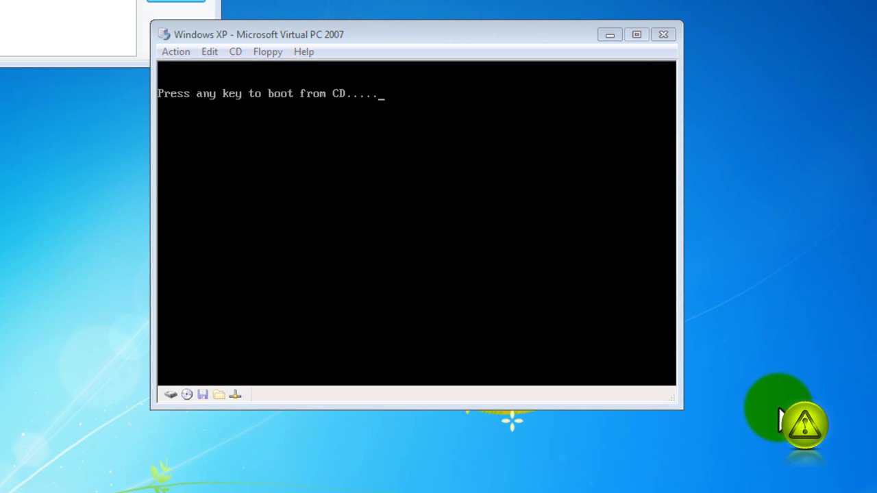
Step: Accept XP's automatic screen resolution change and keep the new resolution
key("Return")
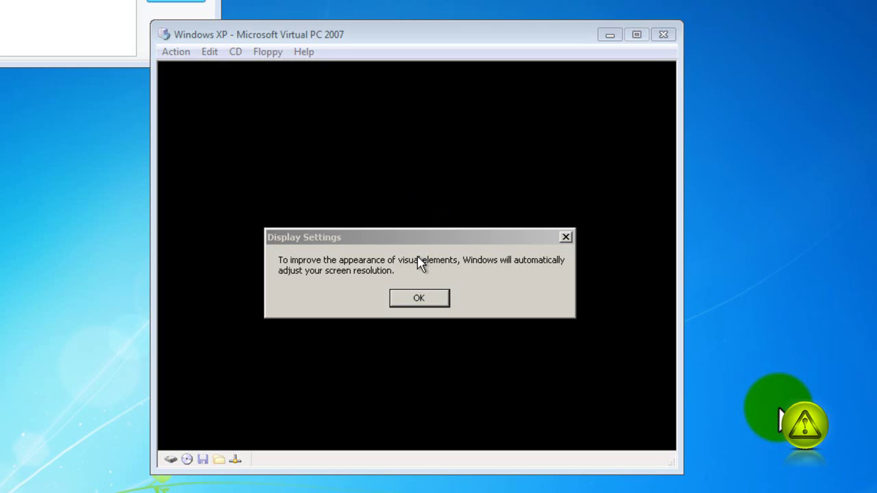
left_click(568, 368)
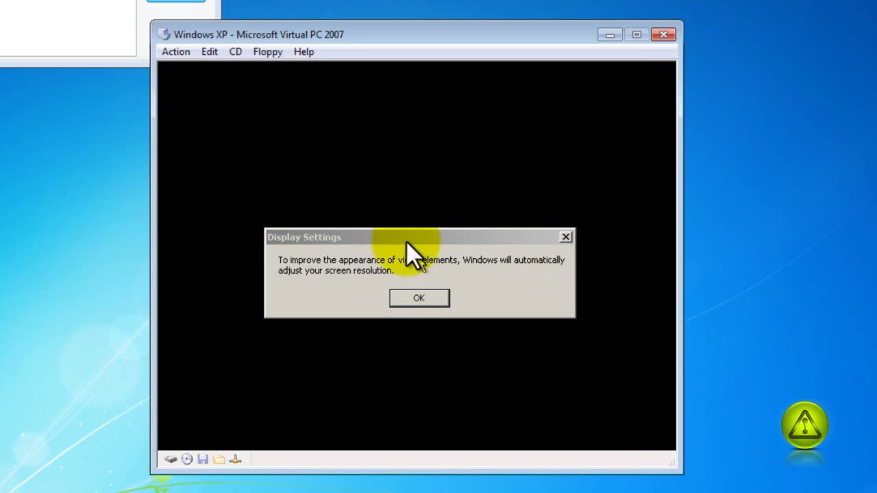
left_click(418, 299)
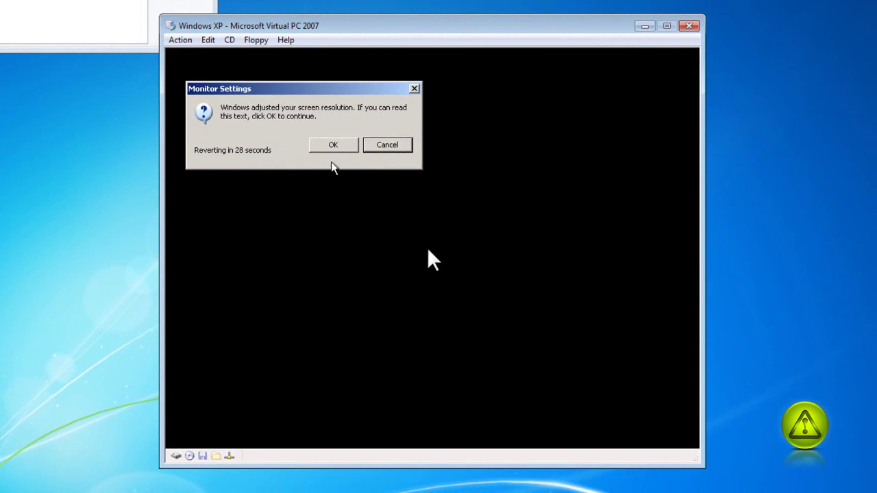
left_click(333, 145)
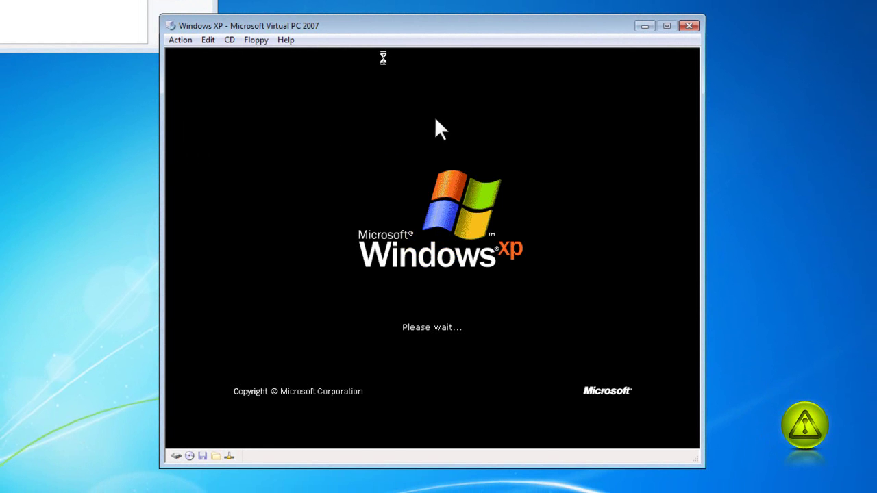
mouse_move(435, 17)
left_mouse_down()
mouse_move(443, 0)
mouse_move(428, 9)
left_mouse_up()
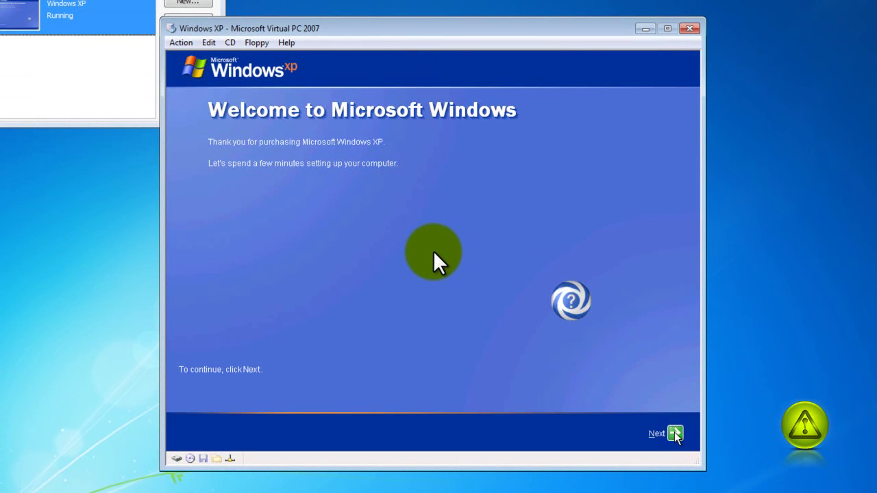
Step: Choose 'Not right now' for Automatic Updates, skip the Internet check, and decline registration
left_click(675, 434)
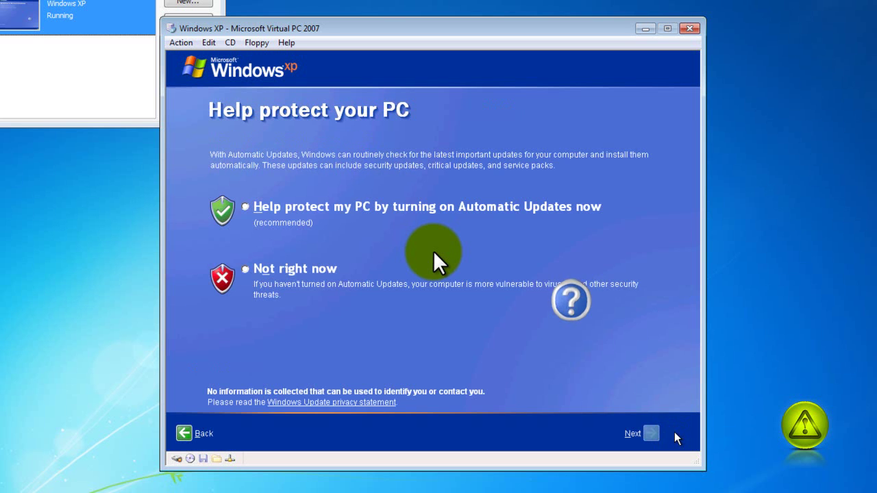
left_click(296, 270)
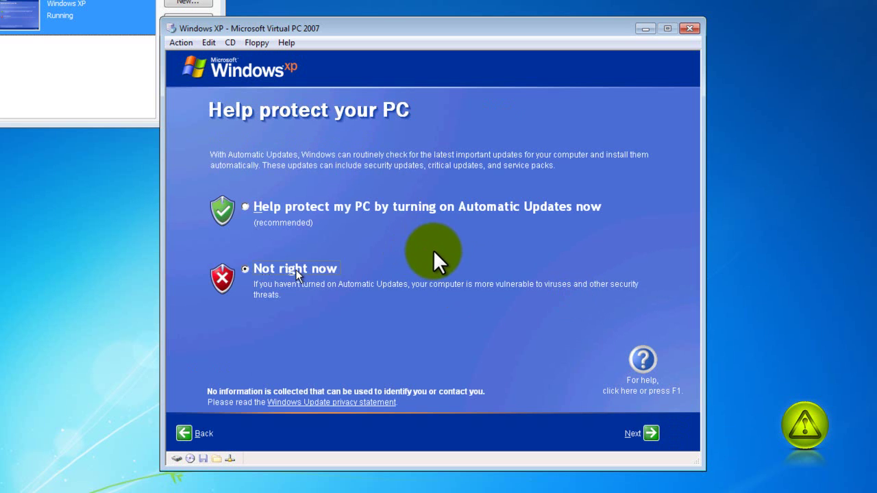
left_click(650, 434)
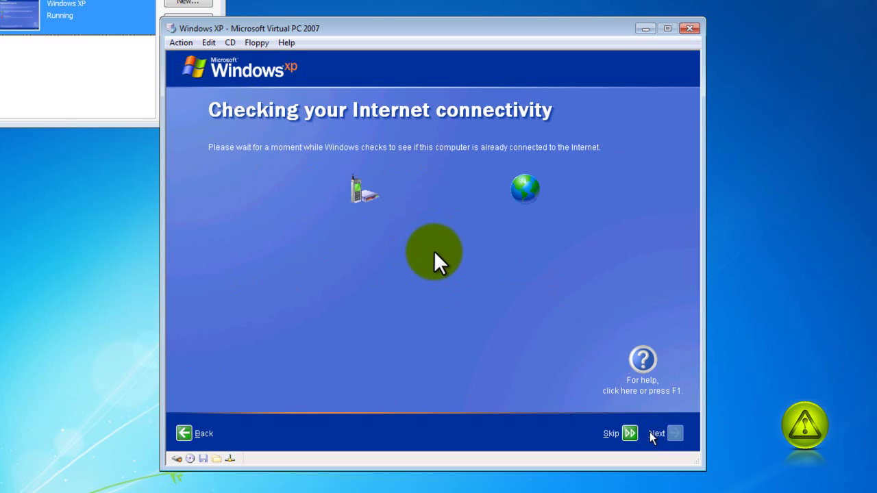
left_click(631, 434)
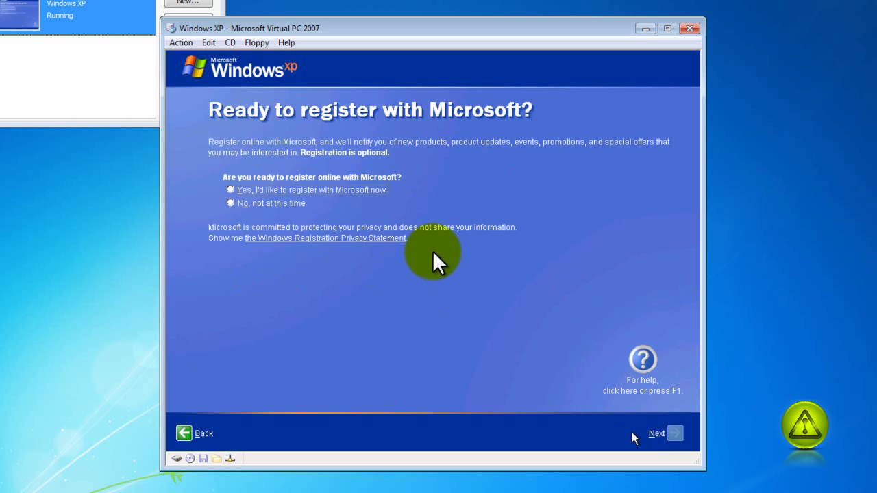
left_click(252, 202)
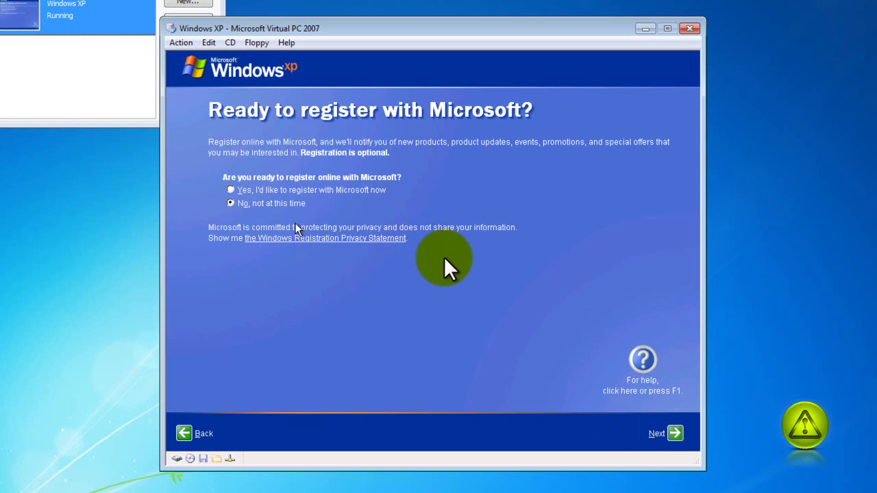
left_click(675, 434)
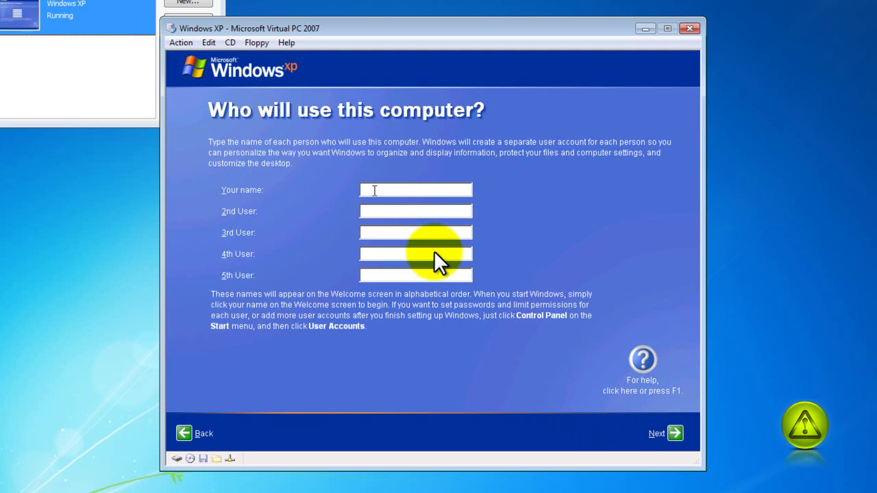
Step: Create the XP user account 'avoiderrors' and finish setup
type("avoiderrors")
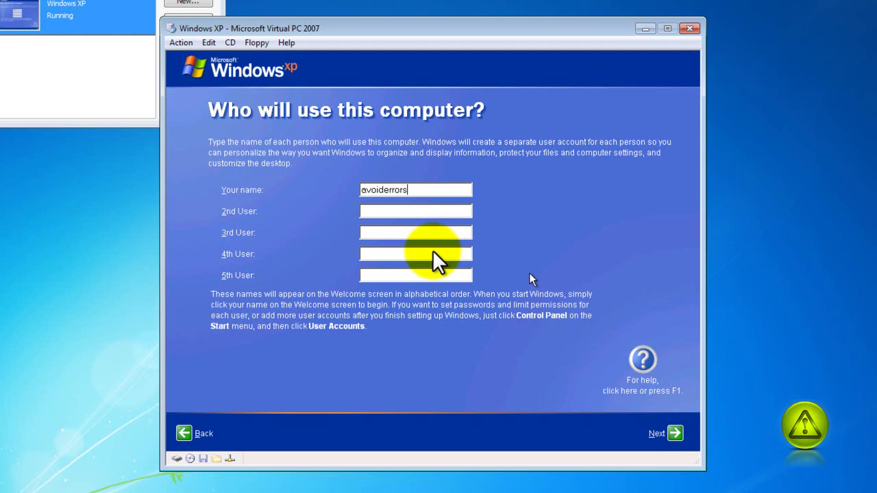
left_click(675, 433)
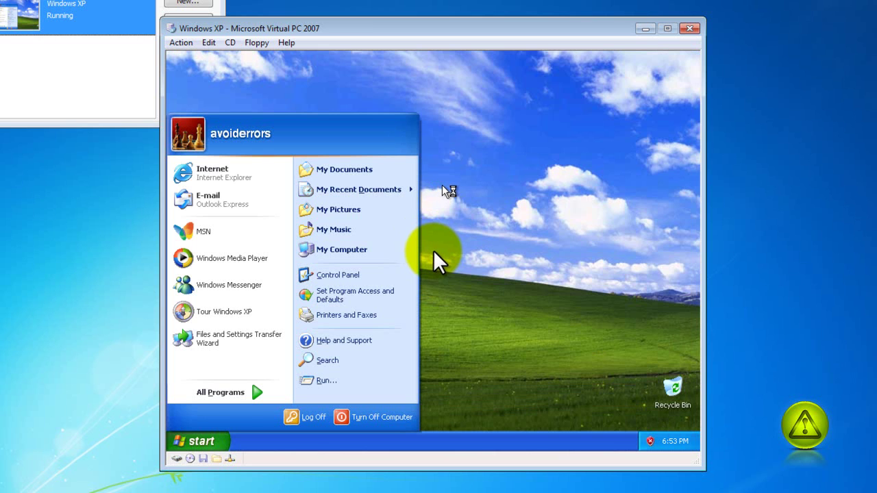
Step: Close the XP Start menu to clear the desktop
left_click(434, 253)
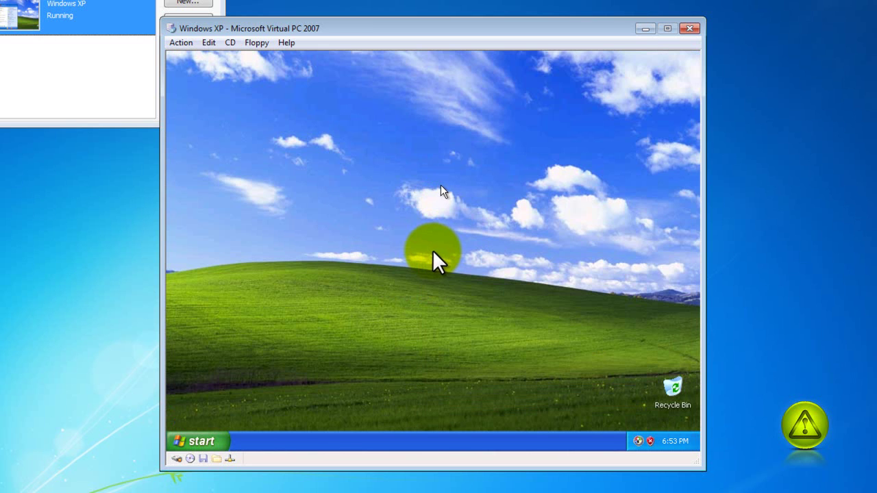
left_click(194, 444)
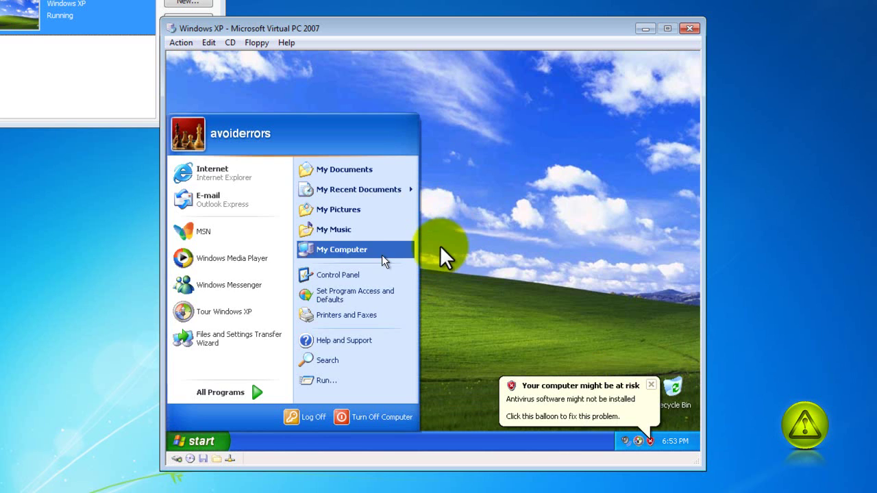
left_click(439, 261)
Step: Show the My Documents and My Computer icons via Display Properties' Customize Desktop
right_click(376, 171)
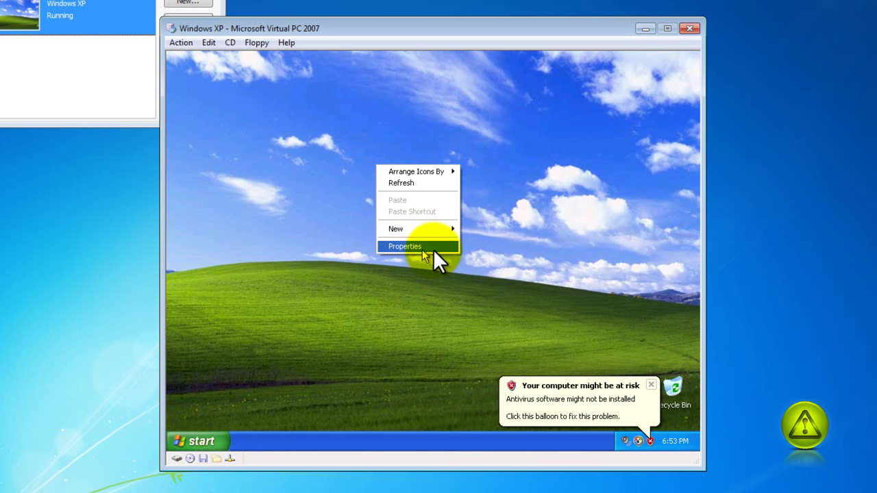
left_click(433, 248)
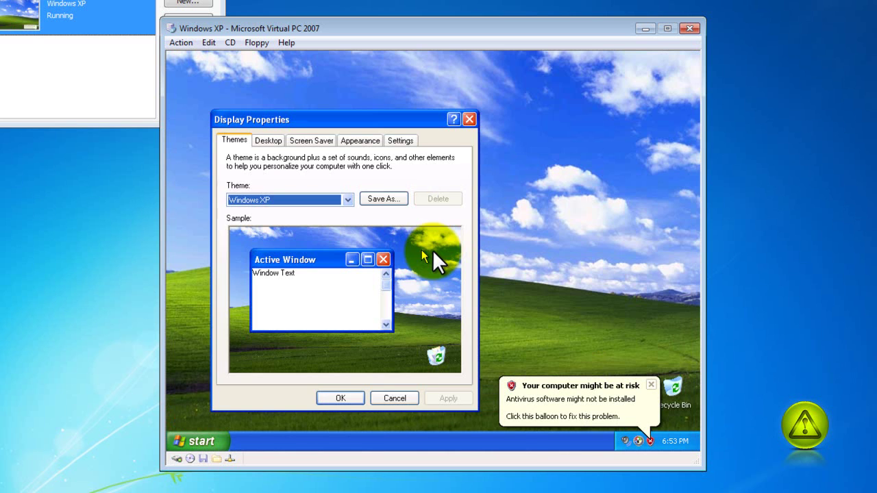
left_click(268, 141)
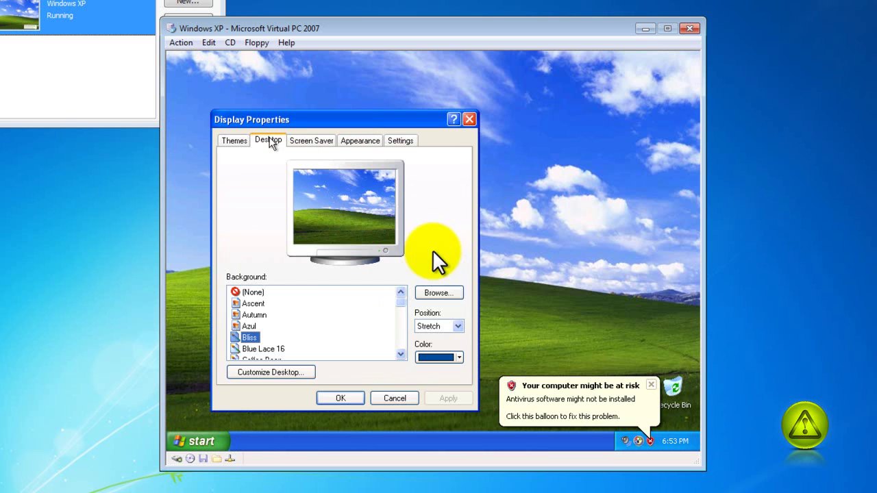
left_click(277, 372)
left_click(255, 187)
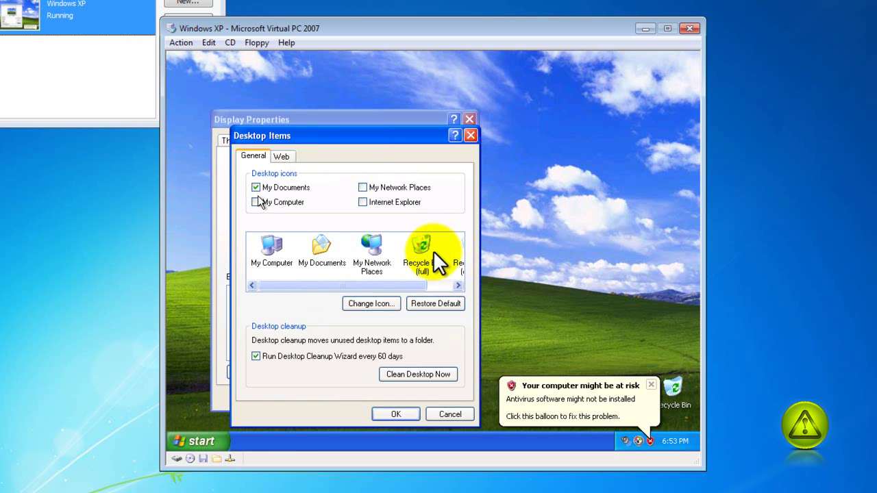